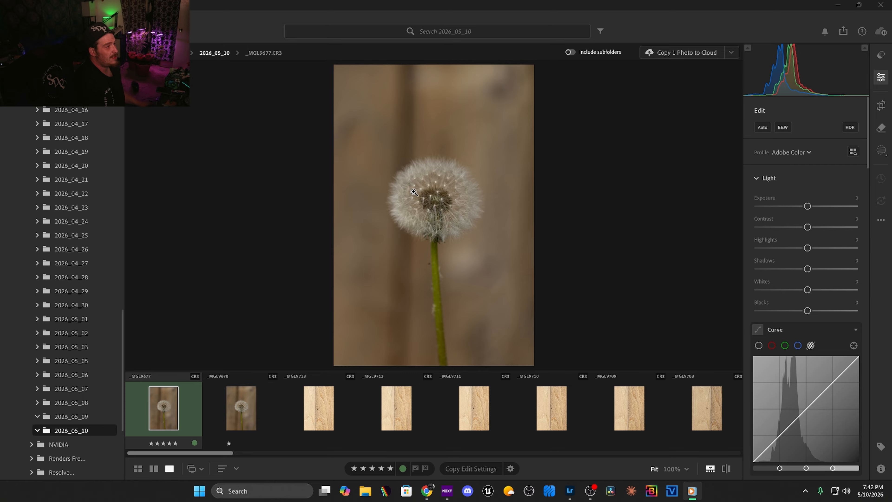
- Set the dandelion photo's Exposure to -0.07, Contrast +27, Highlights -18, Shadows +20, Whites +19 and Blacks -41
left_click(807, 206)
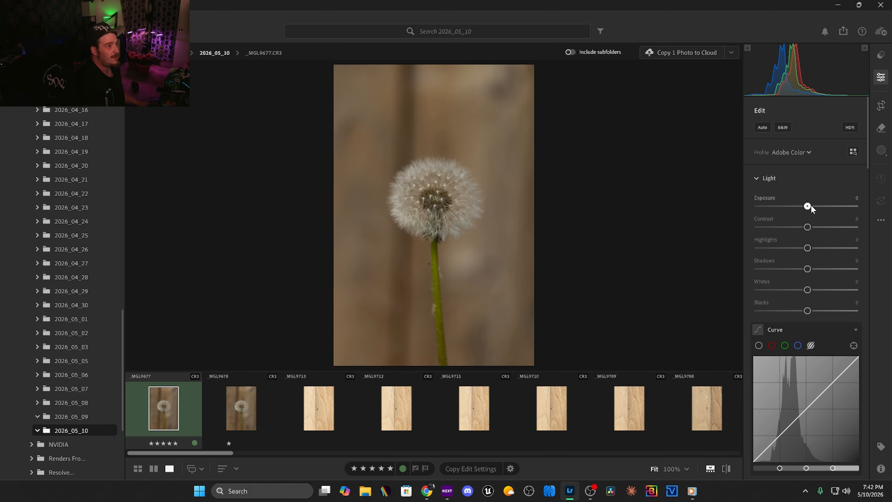
left_click_drag(815, 206, 798, 248)
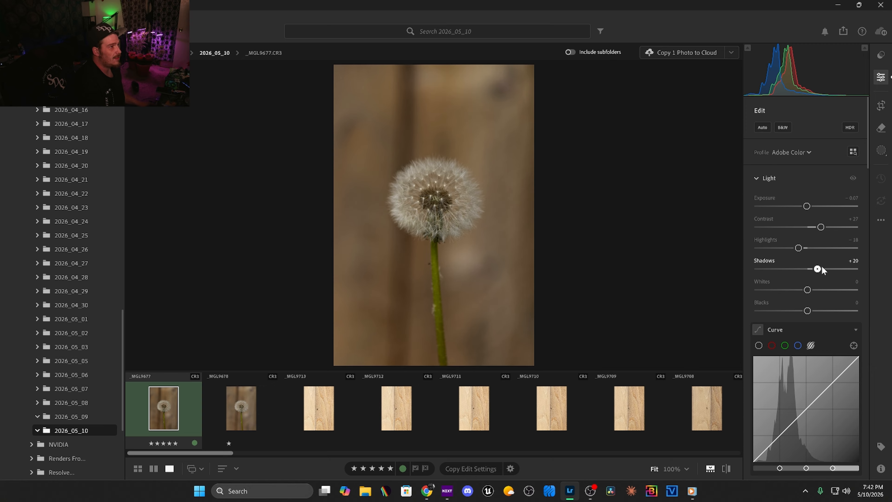
left_click_drag(807, 290, 787, 310)
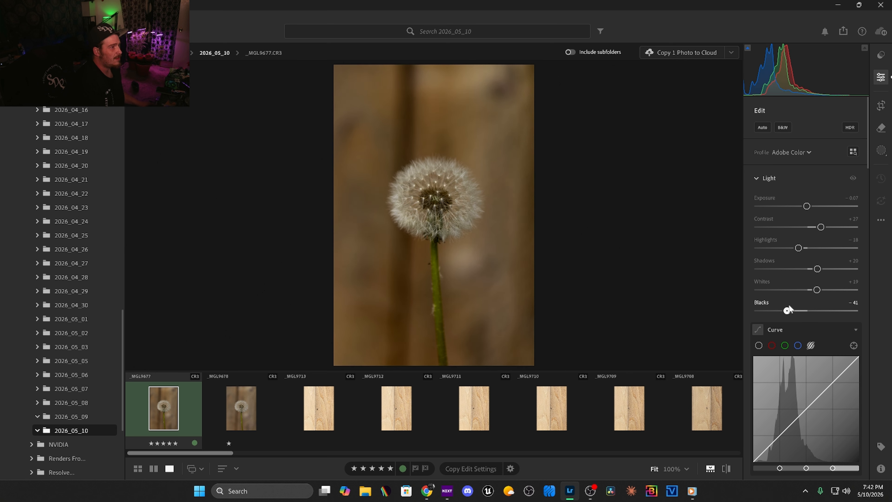
- Set the photo's overall Vibrance to -31 and Saturation to +11
scroll(830, 308, "down", 5)
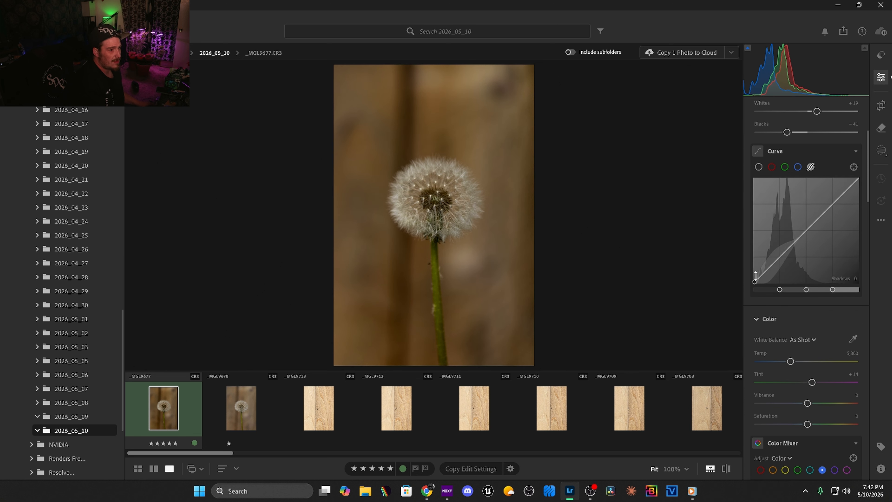
left_click_drag(771, 269, 791, 243)
scroll(792, 260, "down", 3)
left_click(790, 273)
left_click_drag(791, 273, 812, 267)
- In the Color Mixer, raise the green Saturation to +23 and the yellow Saturation to +18
scroll(797, 277, "down", 2)
scroll(804, 271, "down", 1)
scroll(780, 263, "down", 2)
left_click(797, 202)
left_click_drag(807, 246, 818, 247)
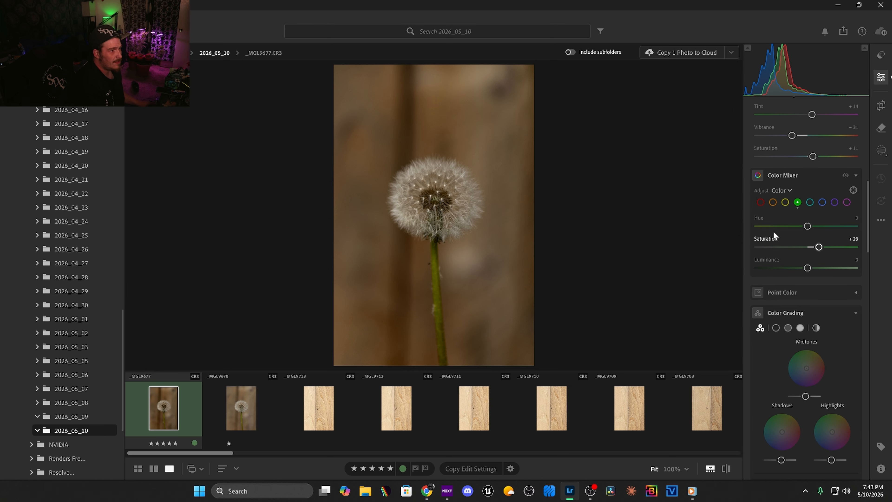
left_click(784, 203)
left_click(816, 246)
- Color grade the midtones to a warm yellow at about hue 51, saturation 28, then tint the shadows cyan-blue and lower their luminance
scroll(805, 297, "down", 2)
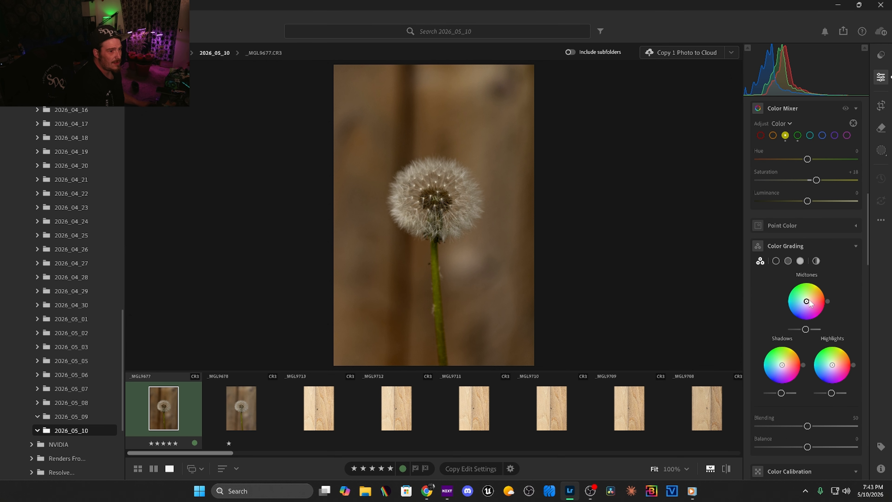
left_click_drag(807, 301, 810, 299)
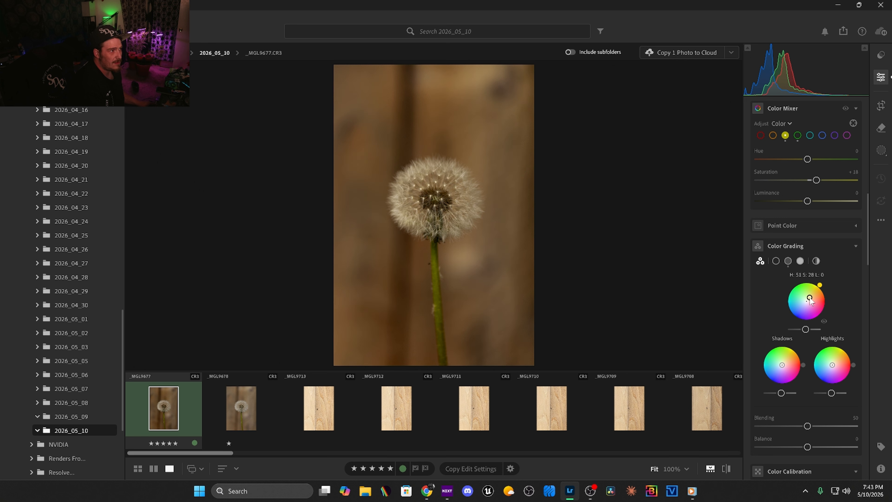
left_click(775, 367)
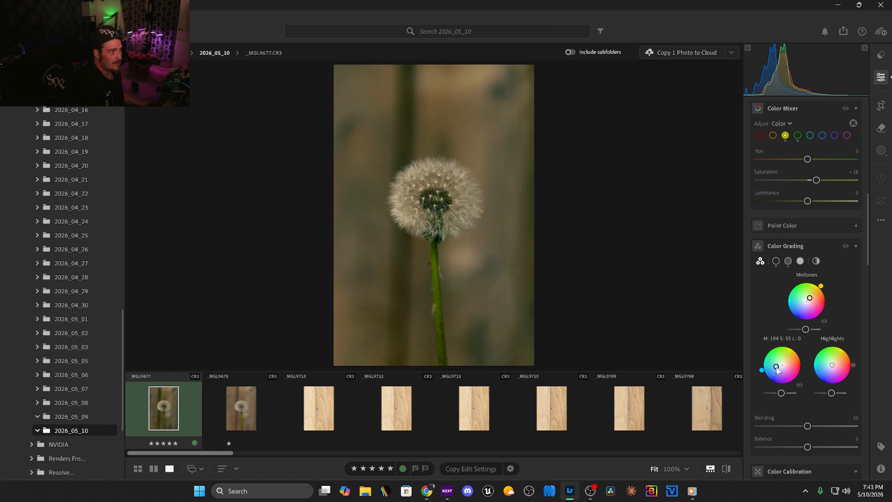
left_click_drag(776, 367, 779, 368)
scroll(779, 369, "down", 2)
left_click_drag(781, 326, 774, 327)
- Set the photo's Texture to +58, Clarity to +27, Dehaze to -8 and Vignette to -8
scroll(794, 404, "down", 5)
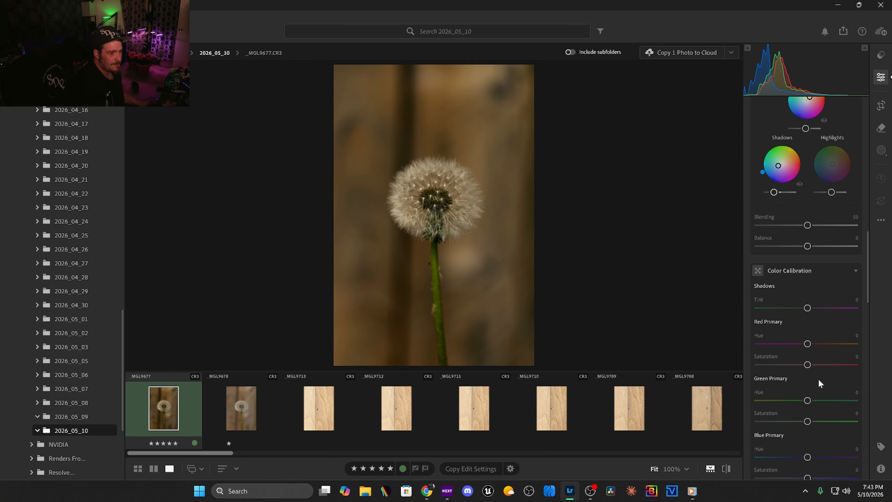
scroll(819, 368, "down", 1)
scroll(819, 368, "down", 4)
left_click_drag(816, 339, 803, 398)
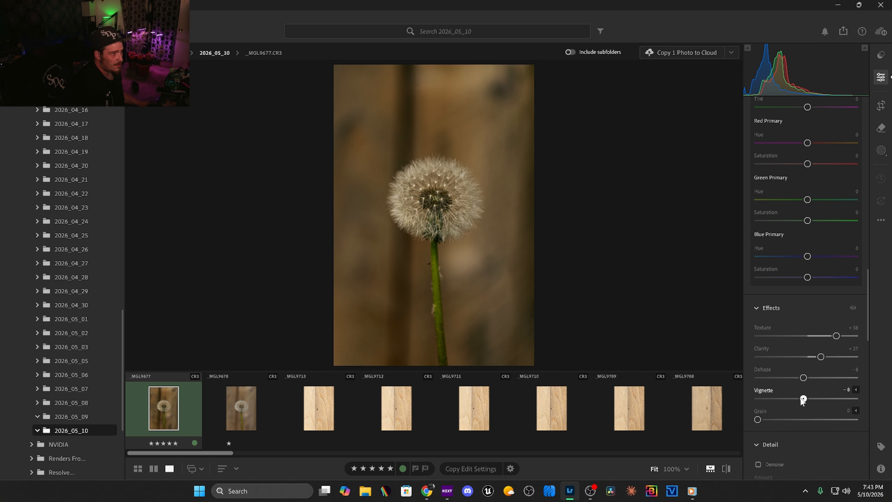
- Adjust the photo's Detail settings: Denoise enabled at 50, Sharpening 62 with Detail 45, and manual noise reduction at Luminance 15 and Color 0
scroll(767, 418, "down", 3)
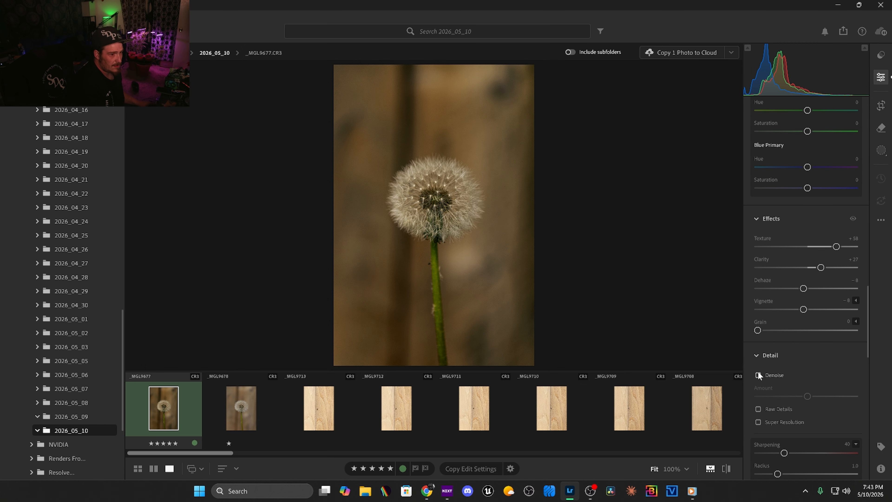
left_click(798, 396)
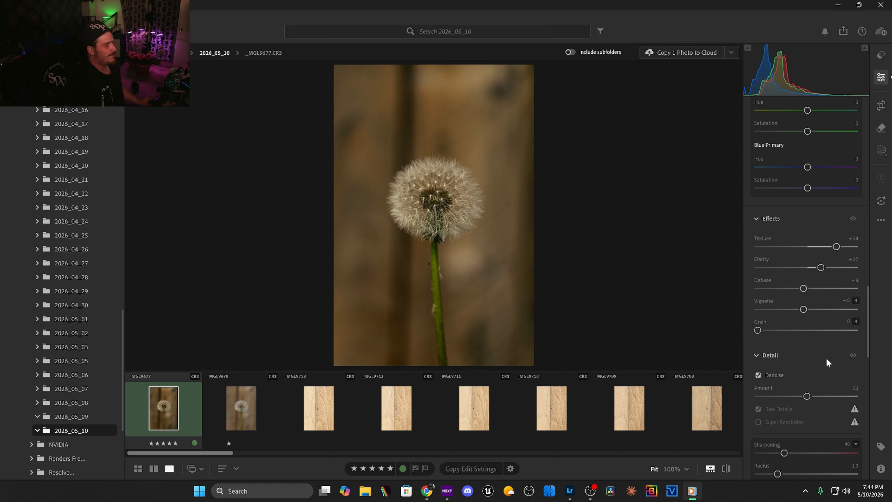
scroll(782, 334, "down", 2)
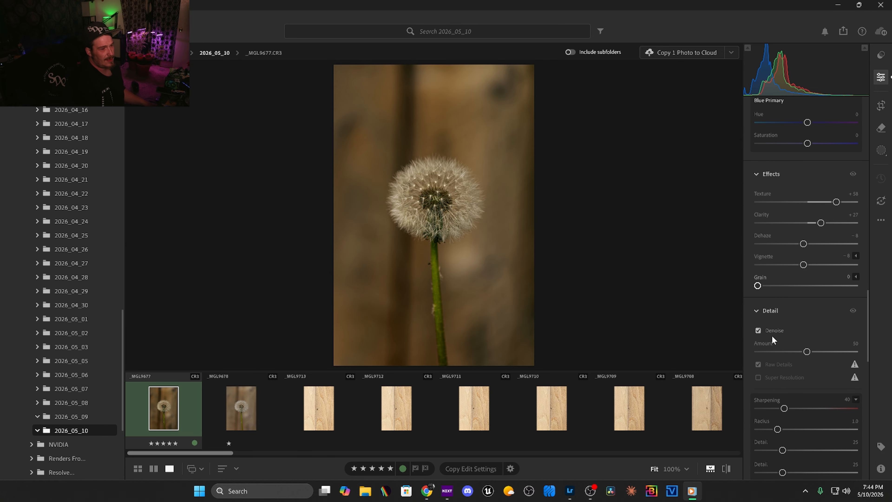
scroll(781, 340, "down", 2)
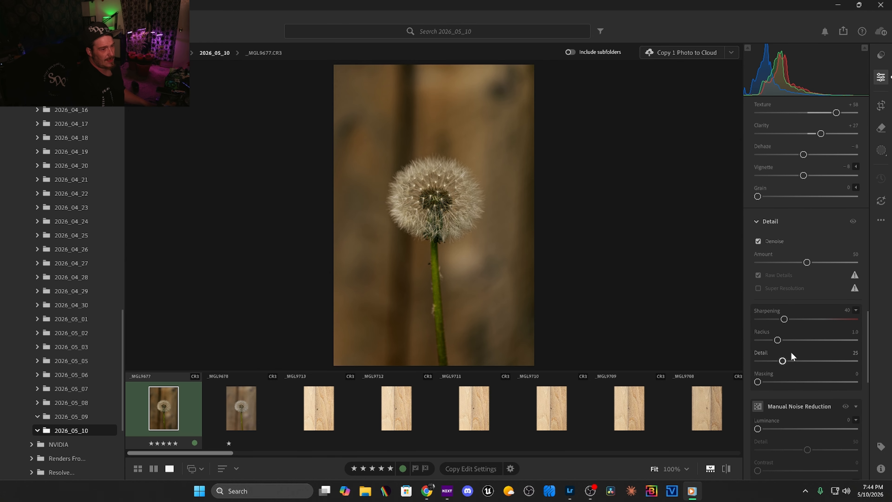
left_click(797, 319)
left_click(802, 360)
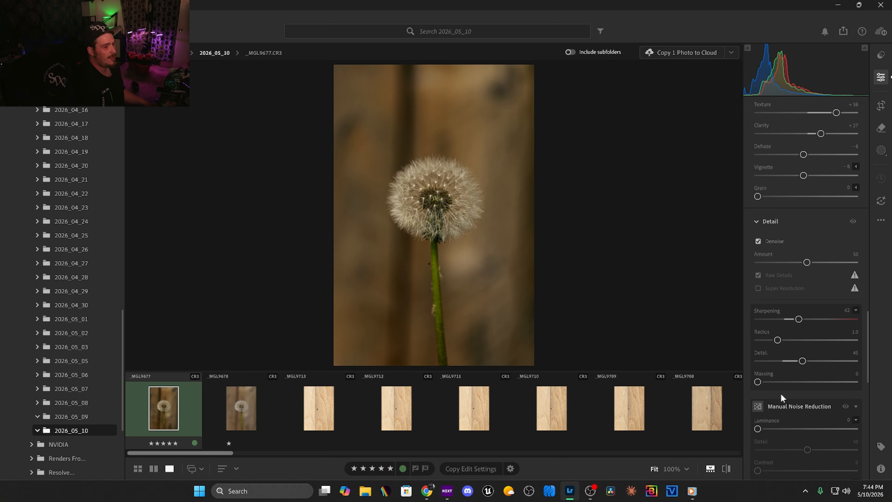
scroll(780, 393, "down", 2)
left_click(772, 361)
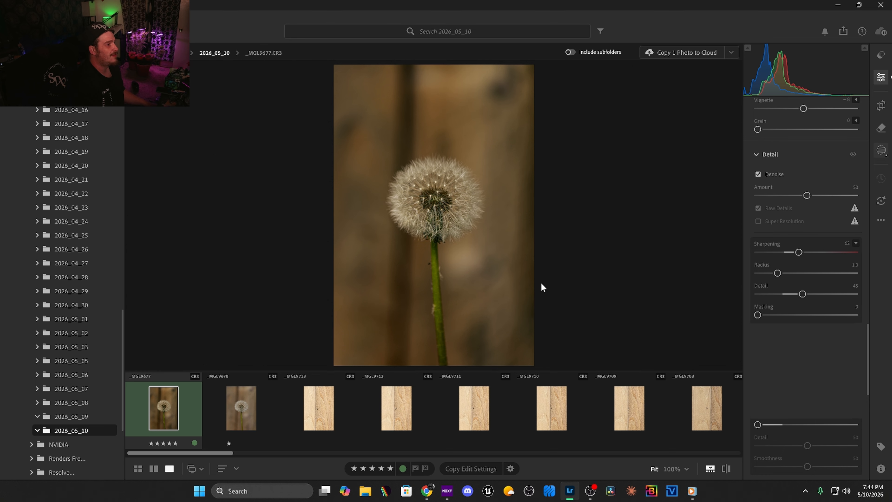
- Add a diagonal radial gradient mask over the photo's upper-left corner, reaching towards the dandelion head, with Feather at 100
key("m")
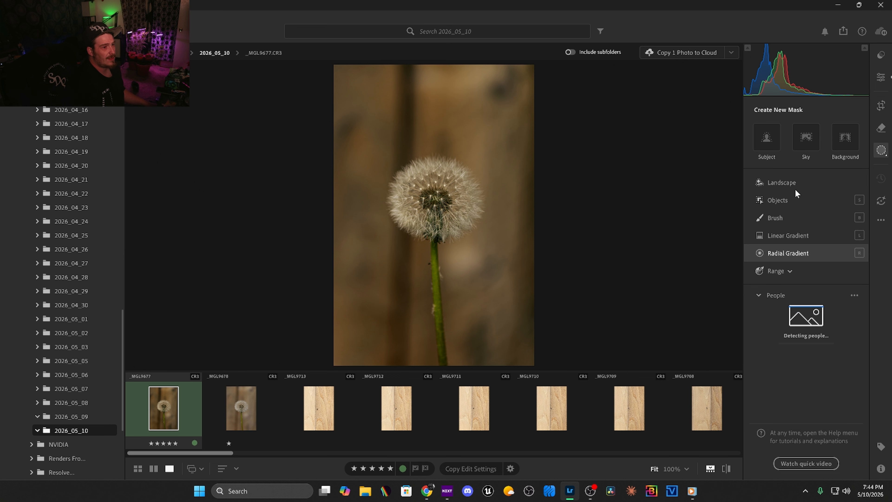
left_click(780, 254)
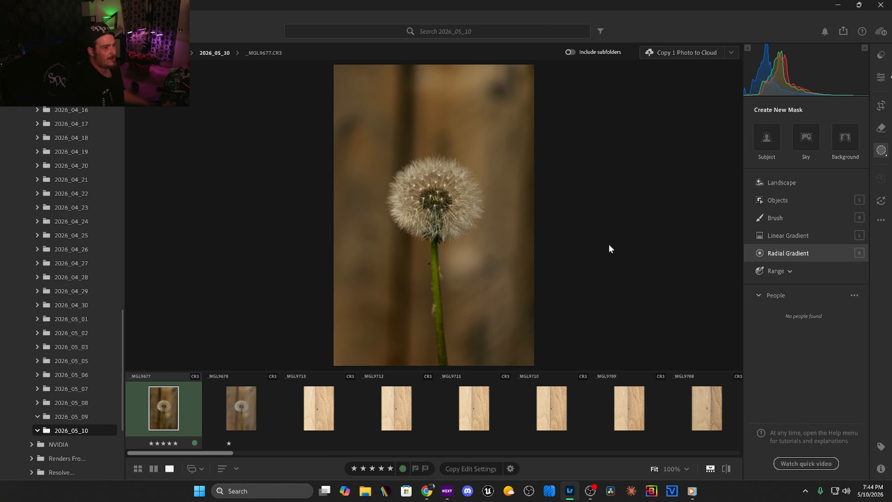
left_click_drag(285, 75, 414, 174)
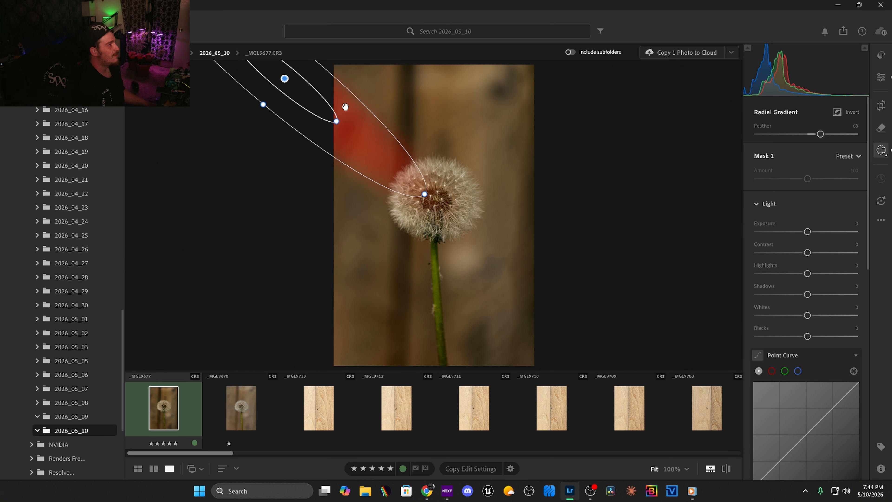
left_click_drag(264, 106, 206, 151)
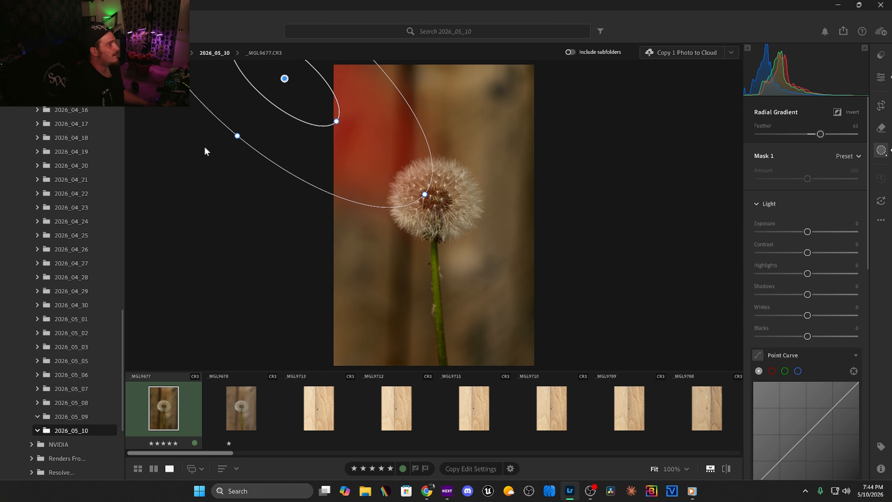
left_click_drag(357, 157, 340, 150)
left_click_drag(317, 114, 273, 75)
left_click_drag(407, 186, 352, 137)
- Set the radial mask's Exposure to +2.00, Contrast to -100, and Highlights, Shadows, Whites and Blacks to +100
left_click_drag(807, 232, 756, 254)
left_click_drag(809, 273, 754, 273)
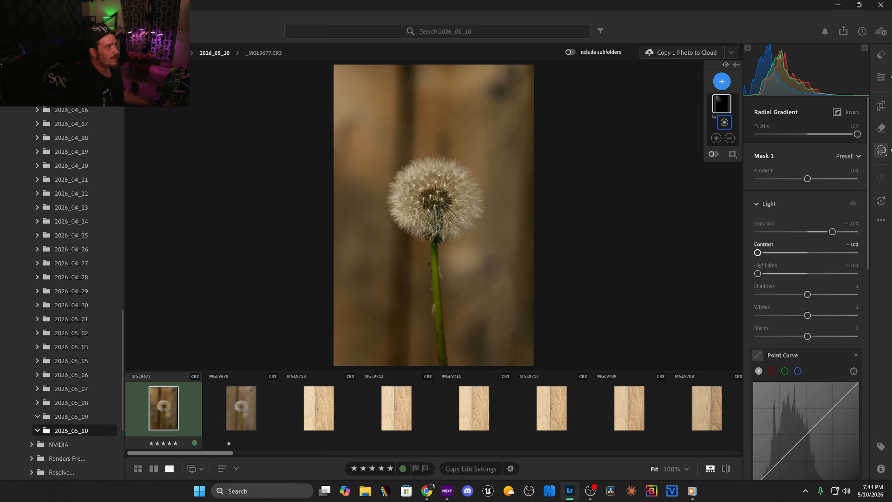
left_click_drag(812, 274, 882, 299)
left_click_drag(831, 315, 869, 336)
- Lower the radial mask's Saturation to -21
scroll(758, 348, "down", 5)
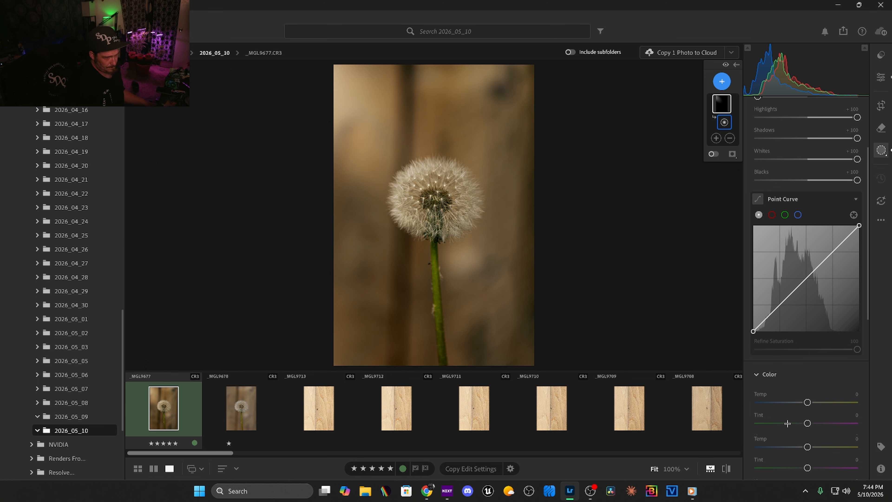
scroll(821, 423, "down", 4)
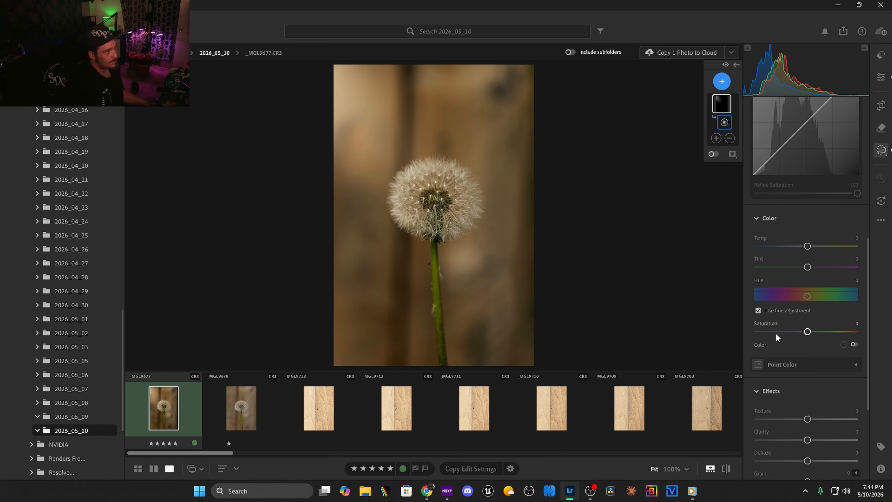
left_click(796, 331)
- Set the radial mask's Texture to -100, Clarity to +44, Dehaze to -100 and Noise Reduction to +70
scroll(825, 390, "down", 3)
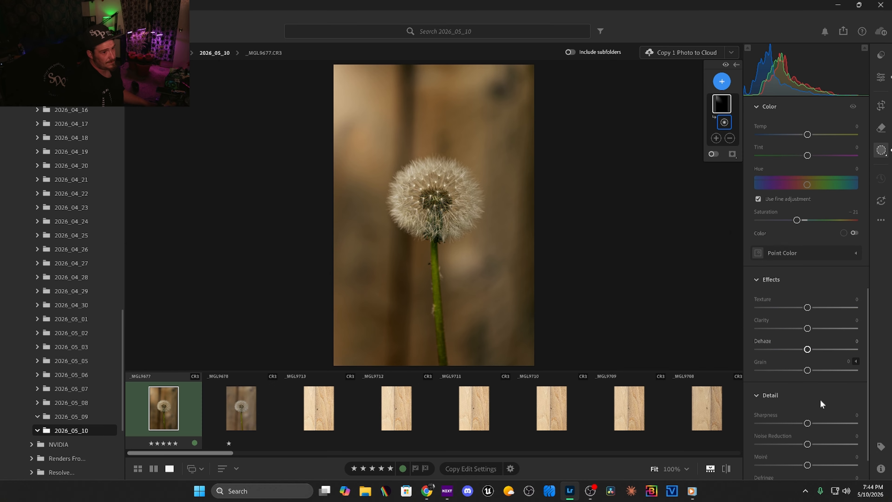
left_click_drag(804, 308, 757, 308)
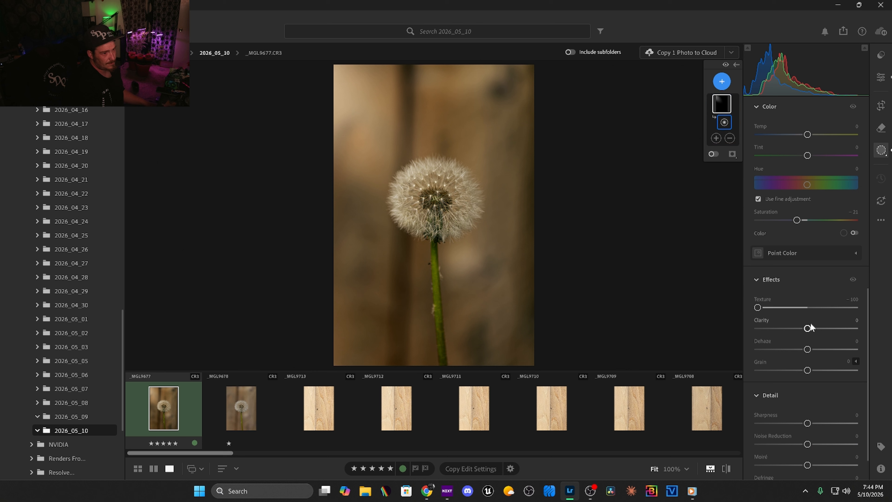
left_click(828, 331)
scroll(825, 353, "down", 1)
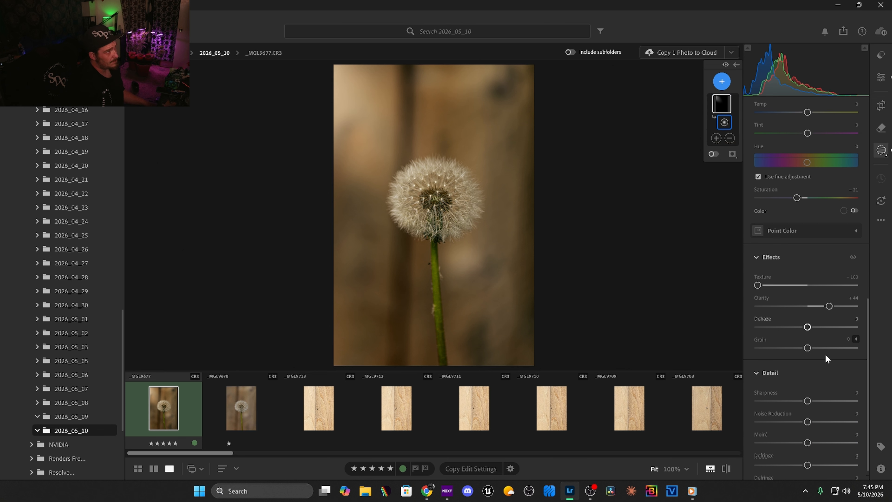
left_click_drag(808, 306, 626, 293)
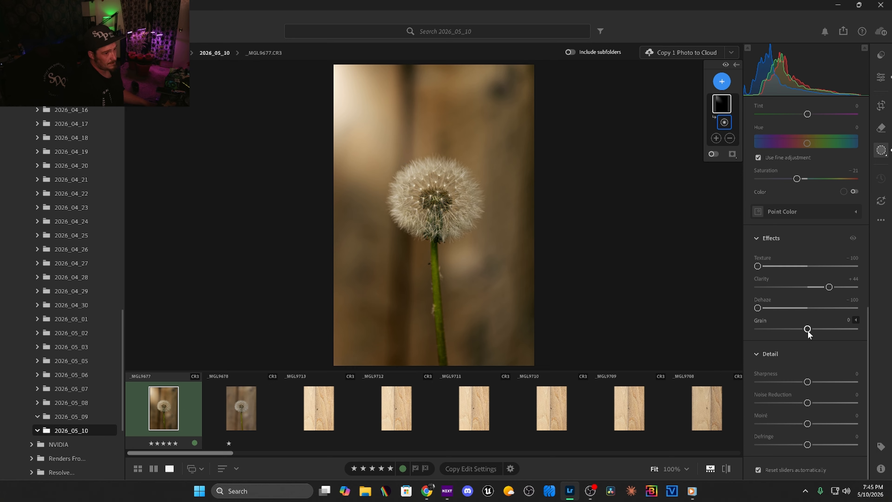
left_click_drag(807, 403, 841, 402)
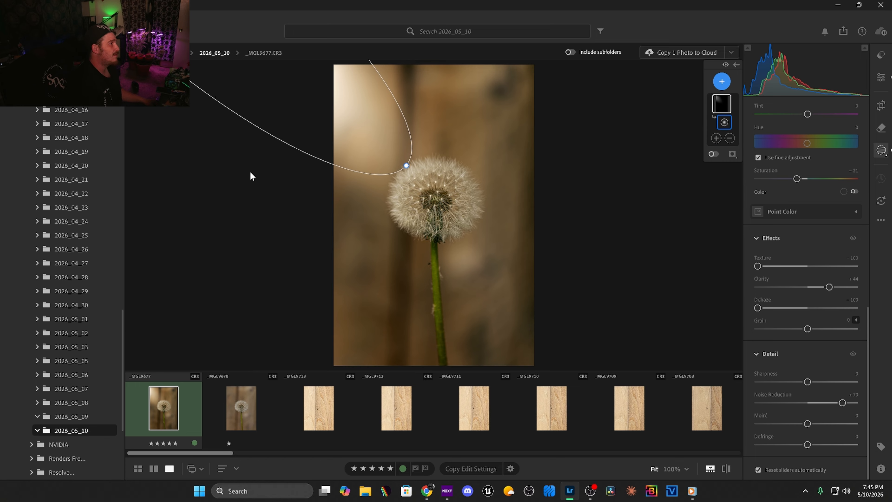
- Widen and reposition the radial gradient so its glow falls on the photo's upper-left corner, clear of the dandelion head
left_click_drag(286, 109, 421, 239)
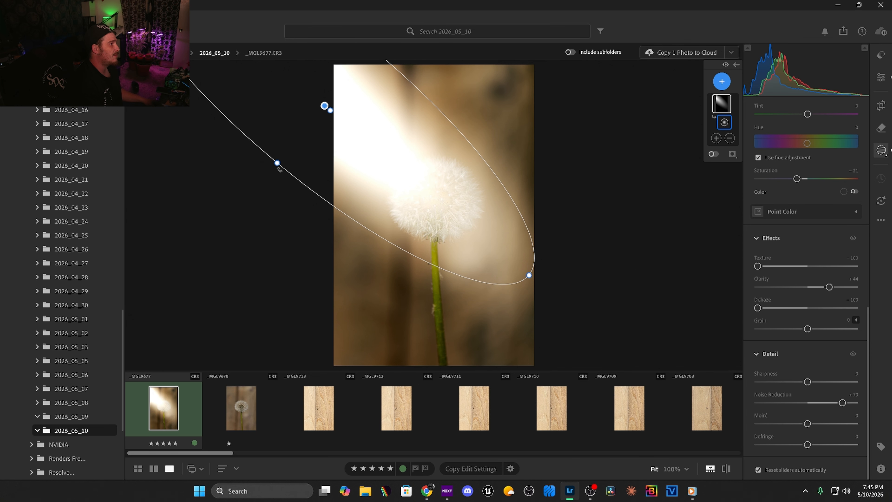
left_click_drag(275, 163, 191, 225)
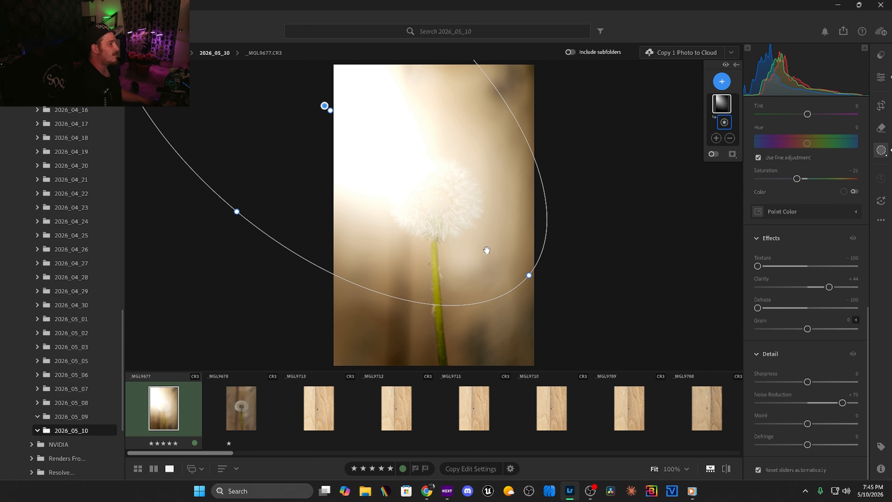
left_click_drag(326, 107, 358, 100)
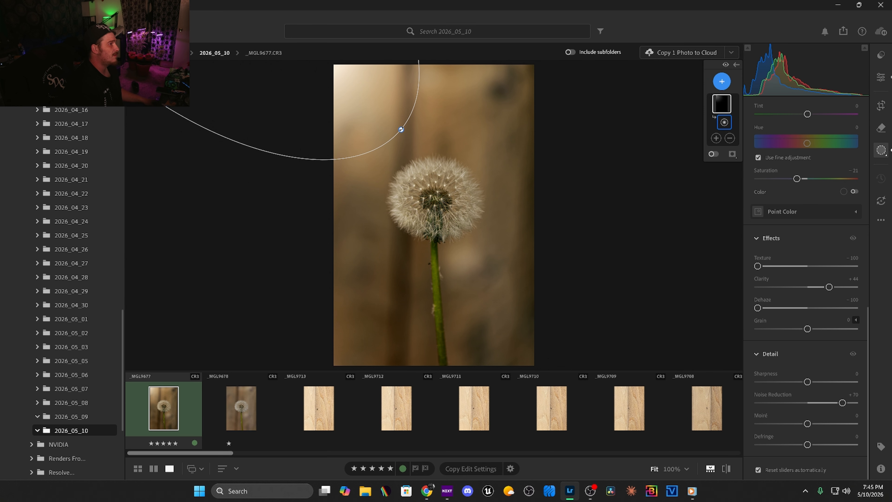
mouse_move(400, 129)
left_mouse_down()
mouse_move(416, 145)
mouse_move(389, 139)
left_mouse_up()
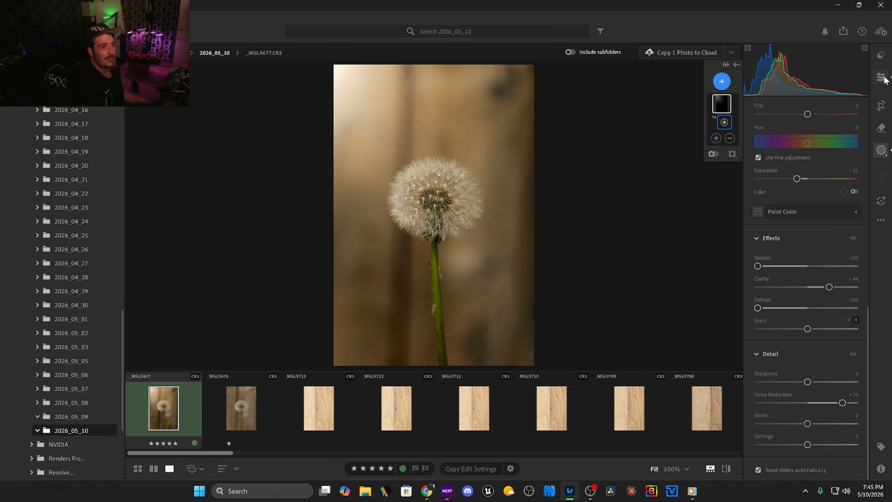
- Return to the overall edit and set Defringe to amount 20 for purple and green, with the green hue range at 0–60
scroll(788, 364, "up", 10)
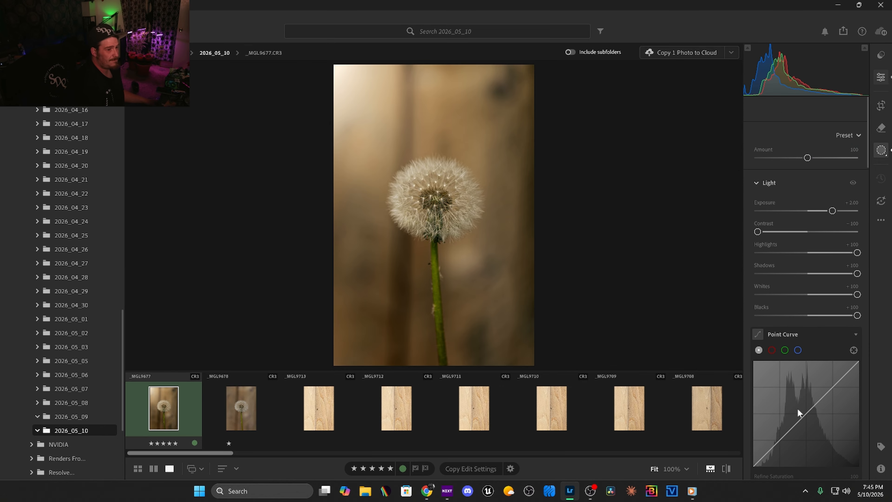
key("e")
scroll(798, 426, "down", 10)
scroll(798, 436, "down", 15)
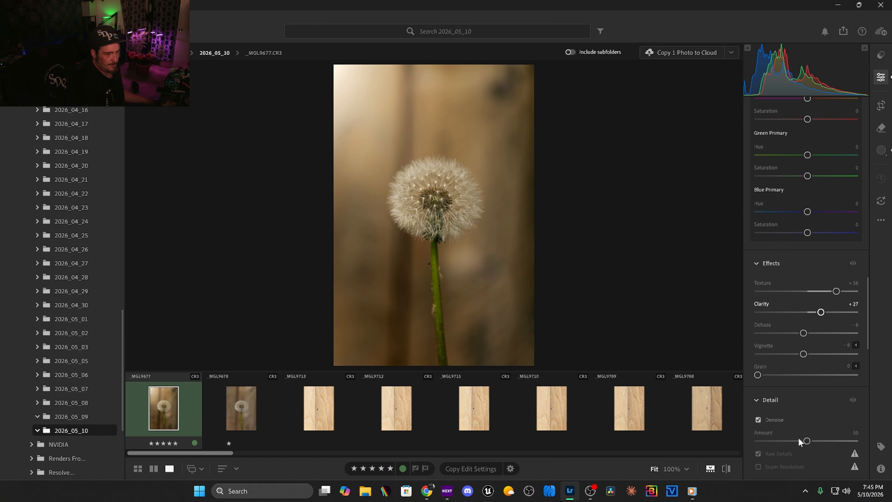
scroll(803, 391, "down", 2)
scroll(802, 395, "down", 8)
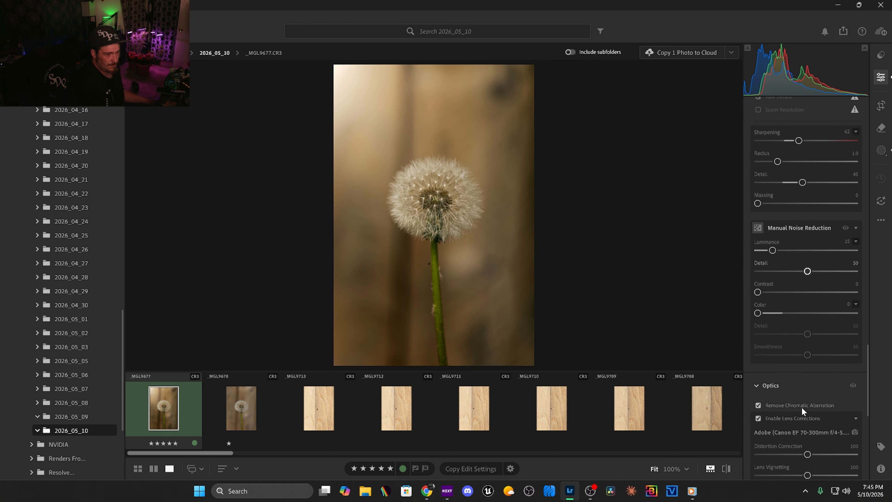
scroll(801, 416, "down", 4)
left_click(857, 396)
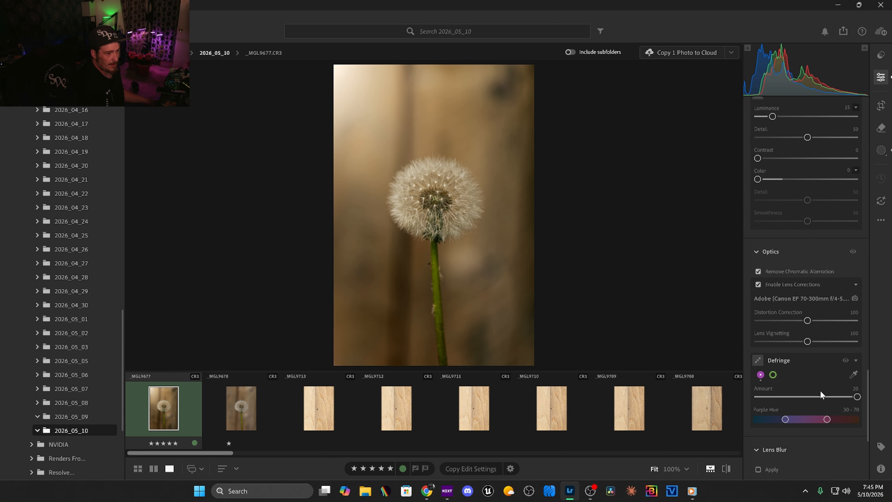
left_click(773, 375)
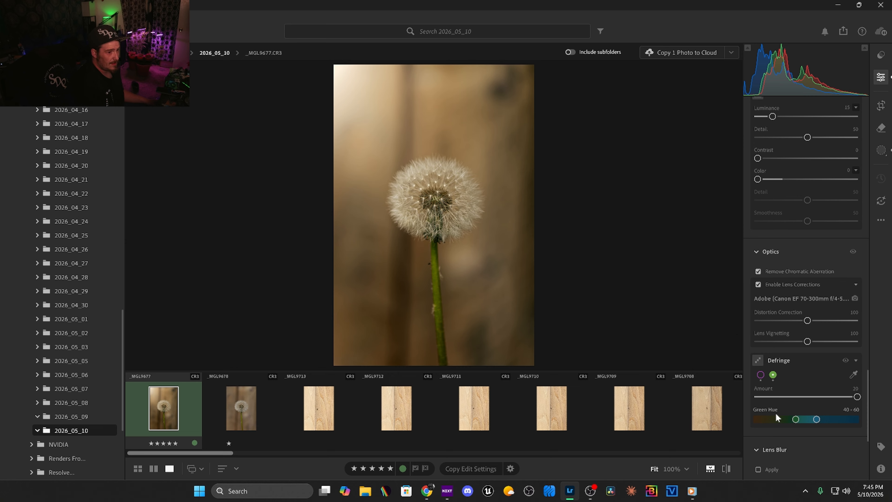
left_click_drag(795, 419, 778, 419)
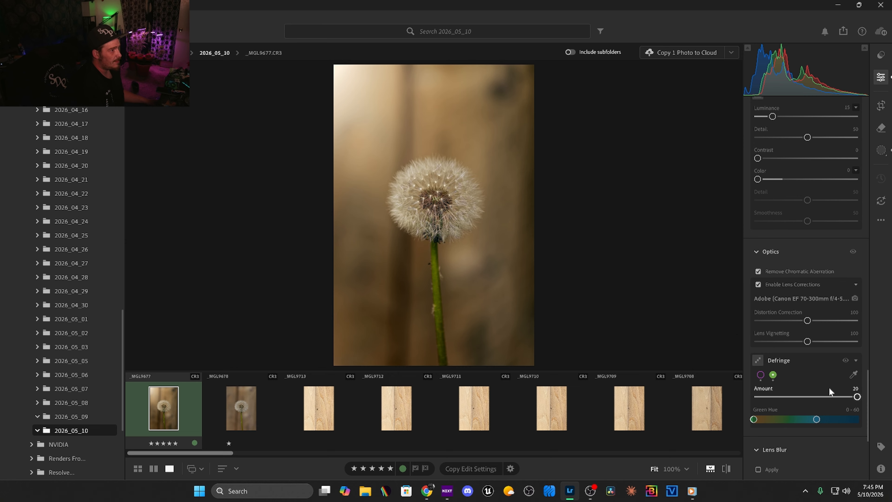
- Turn off lens corrections for the photo
mouse_move(767, 319)
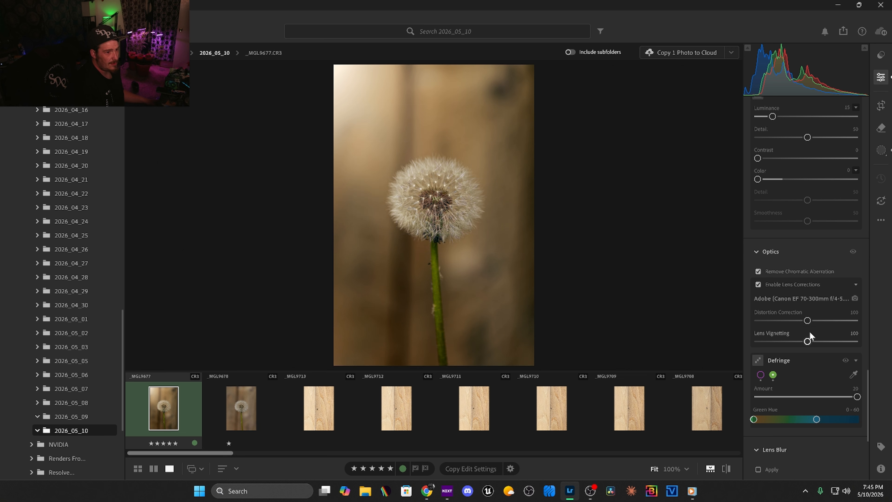
left_click(759, 283)
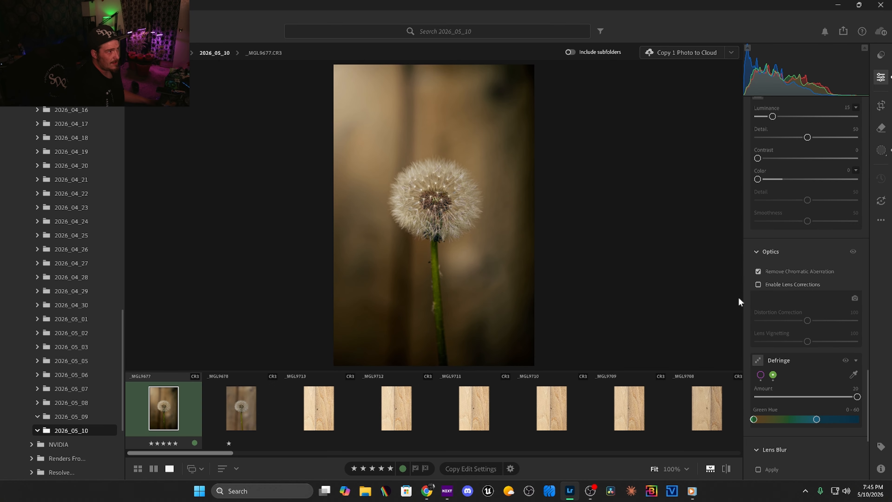